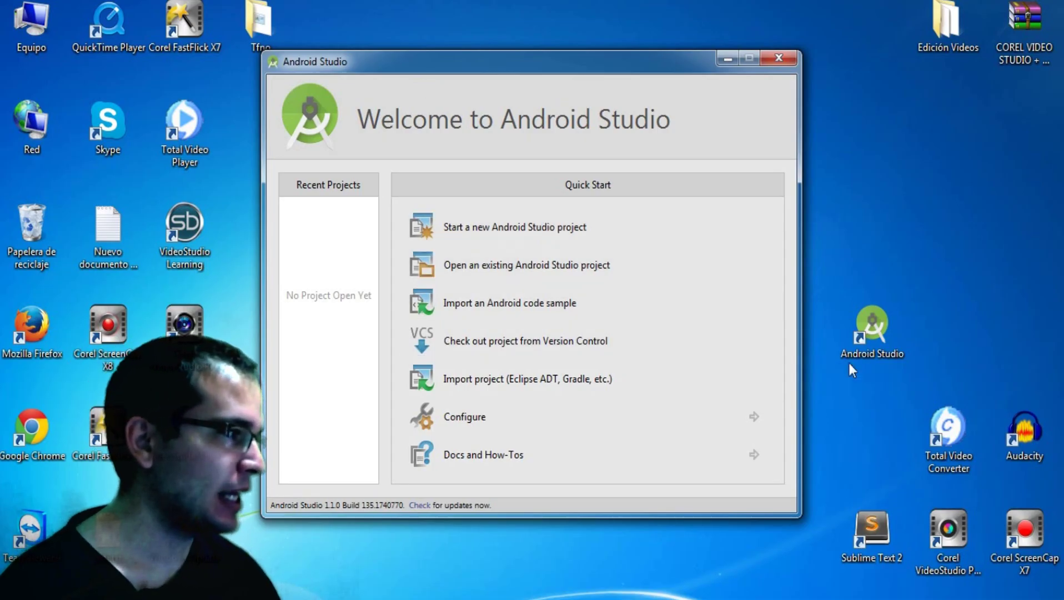
Step: Inspect the target path of the Android Studio desktop shortcut, including its executable file name, and close the properties
click(858, 333)
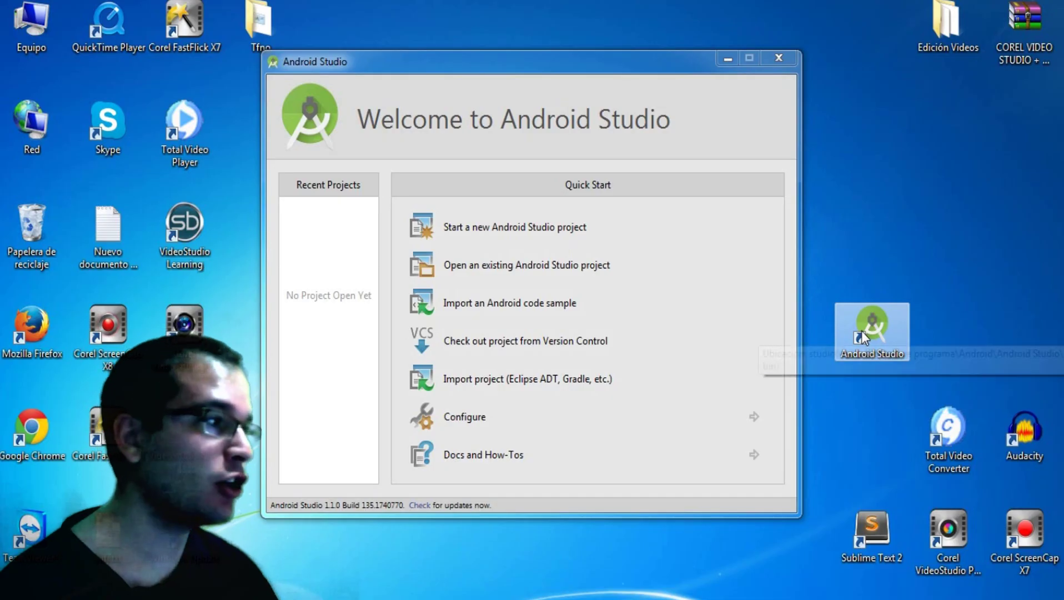
right_click(862, 329)
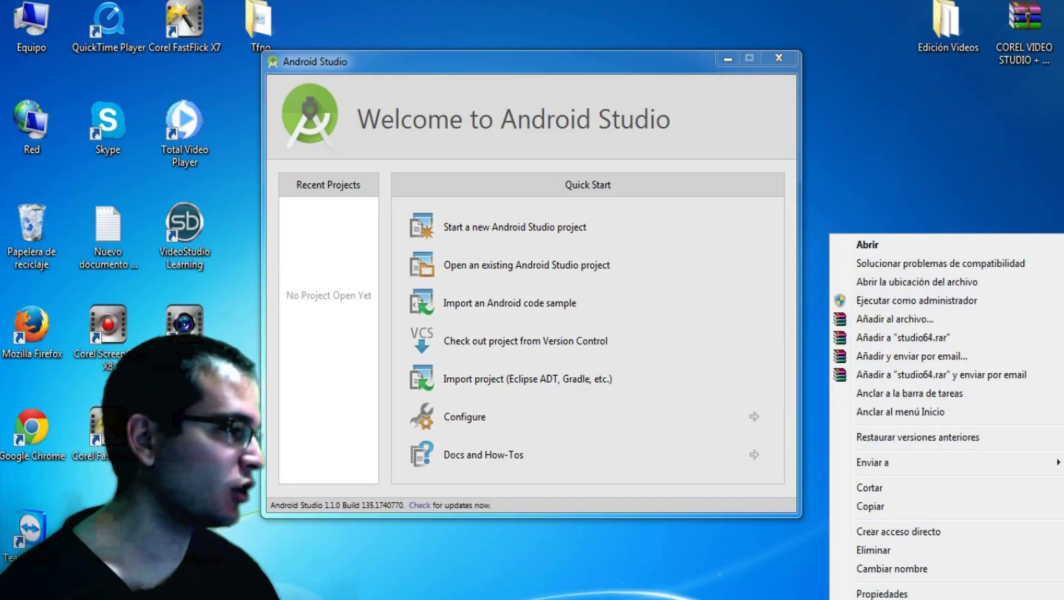
click(880, 593)
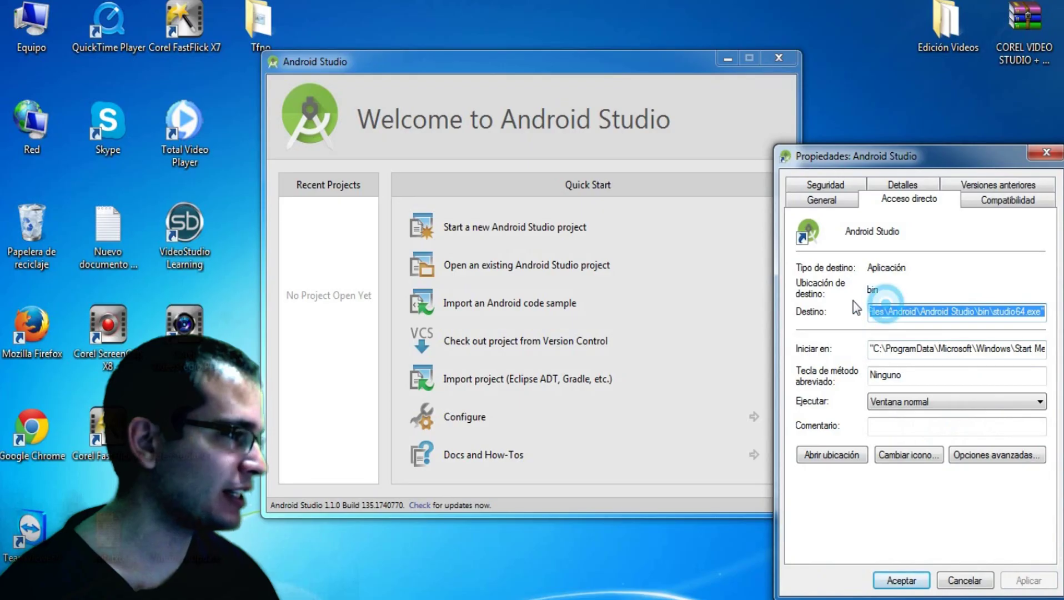
drag(879, 311, 853, 305)
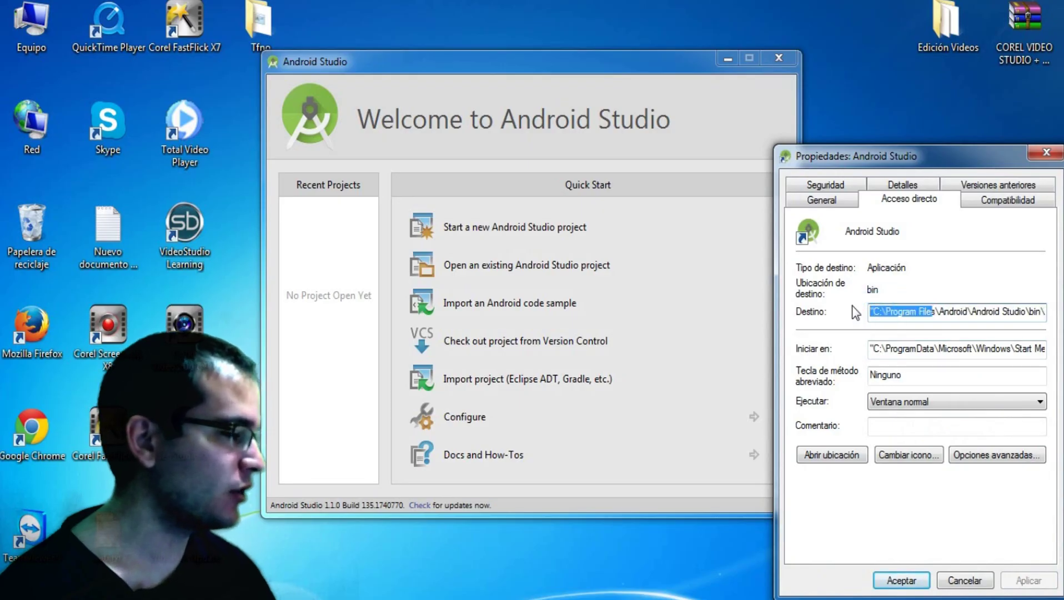
key(Right)
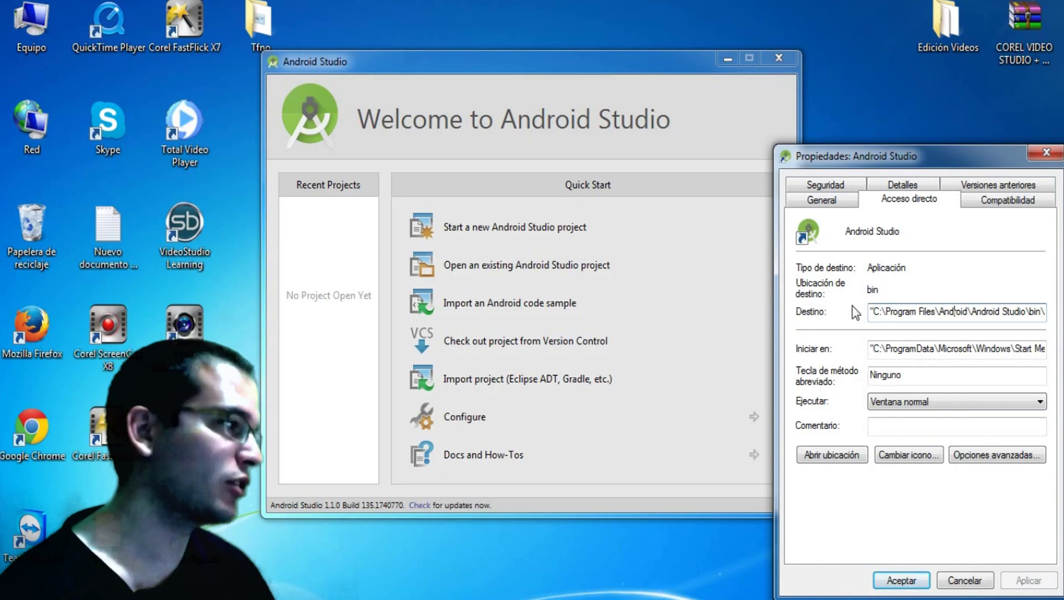
key(Right)
key(Right)
key(Right)
key(Right)
key(Right)
key(Right)
key(Right)
key(Right)
key(Right)
key(Right)
key(Right)
key(Right)
key(Right)
key(Right)
key(Right)
key(Right)
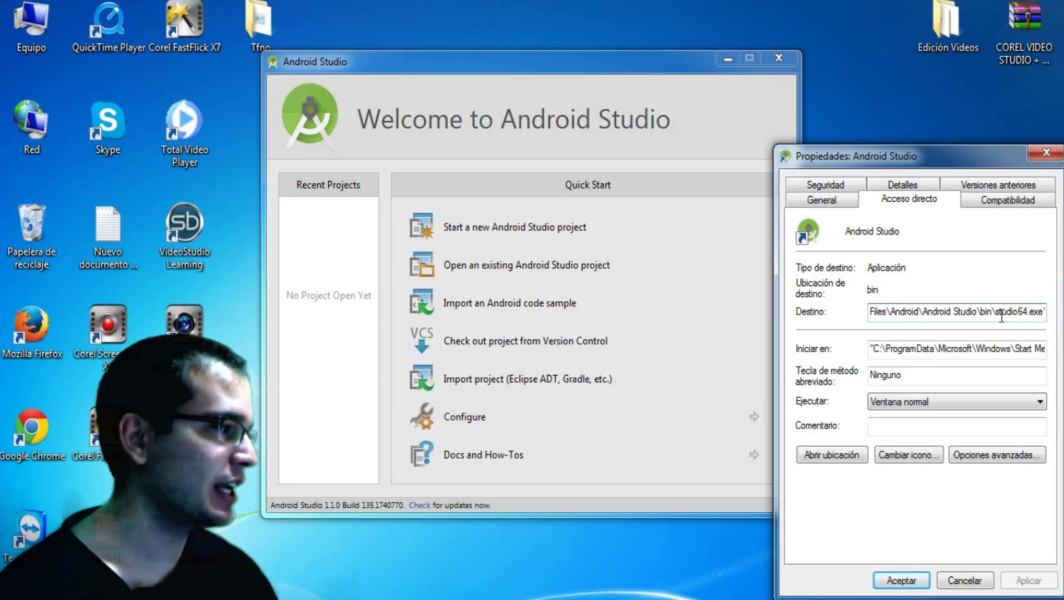
drag(996, 311, 1047, 311)
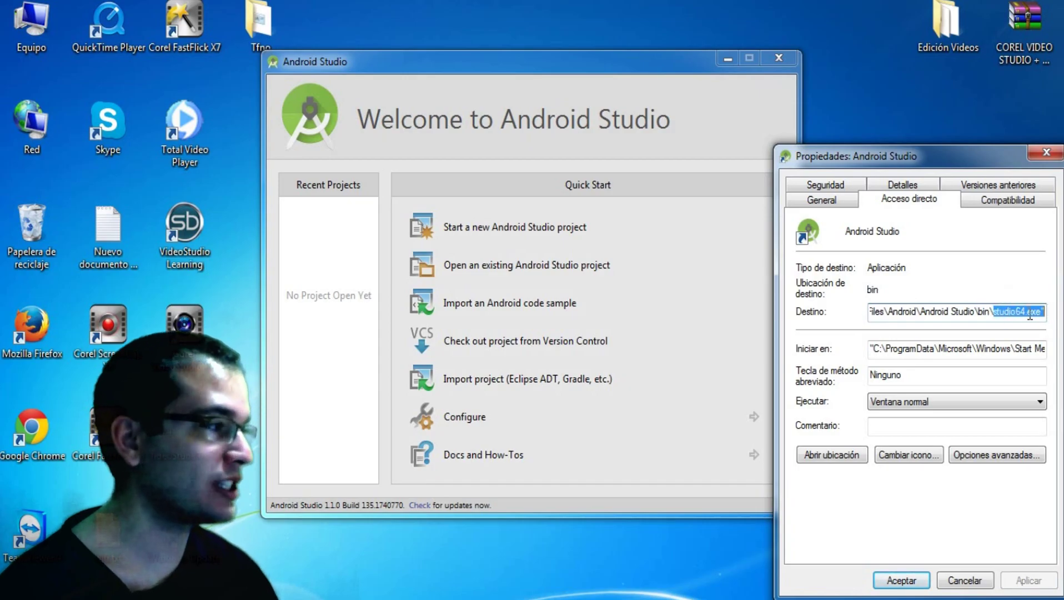
click(1027, 312)
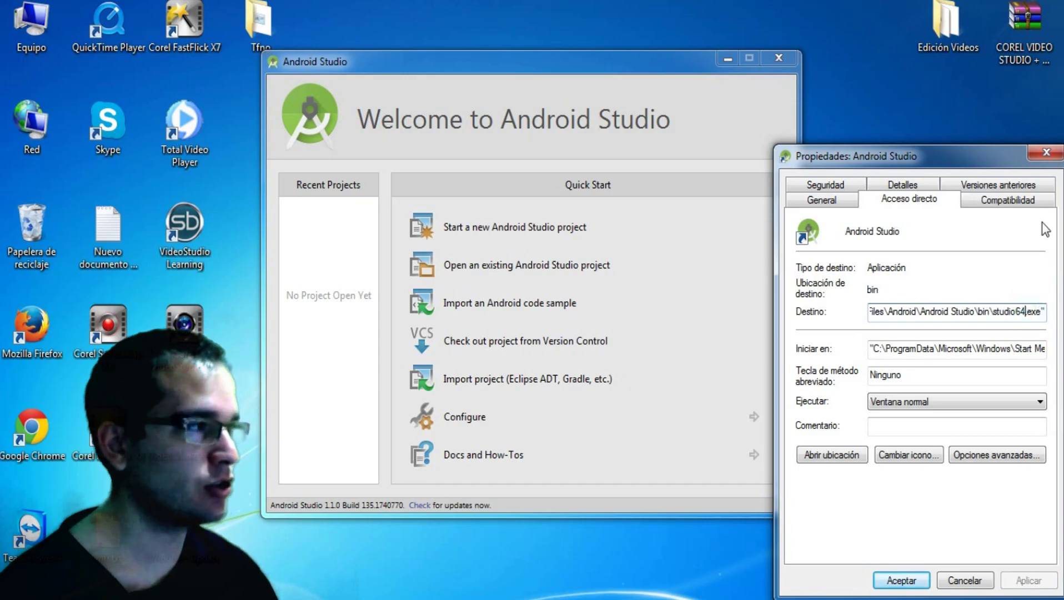
click(1046, 156)
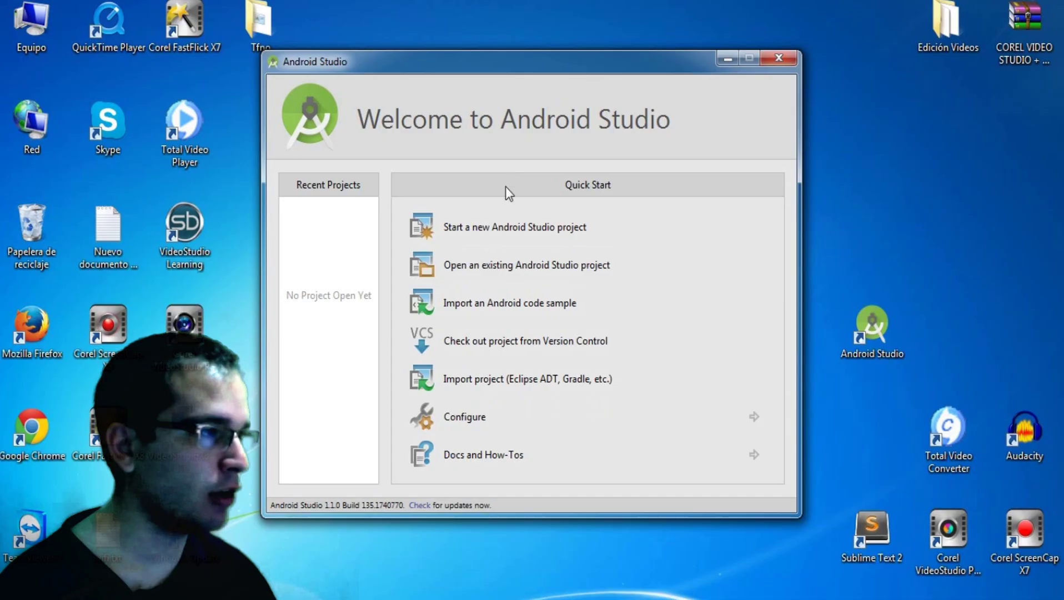
Step: Start a new Android Studio project and name the application NombreAplicacion
click(486, 229)
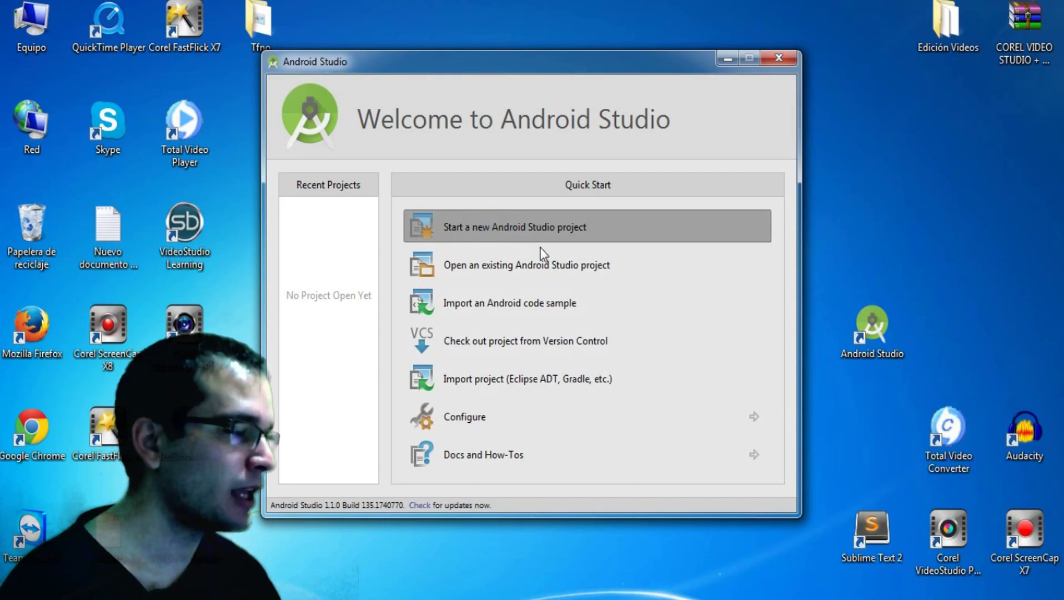
click(495, 230)
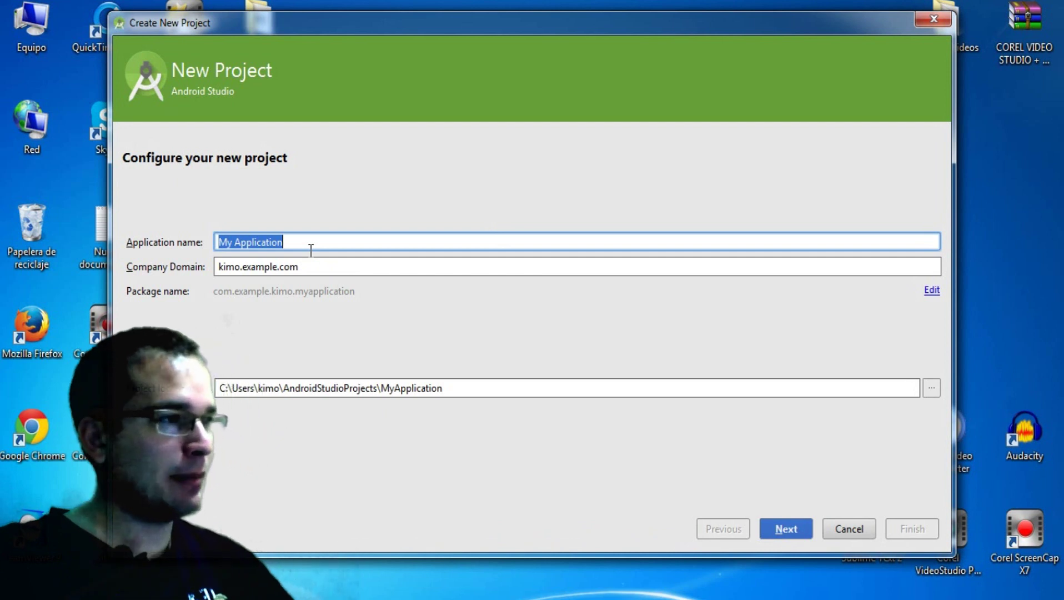
text(Nome)
text(bre)
text(Aplicacion)
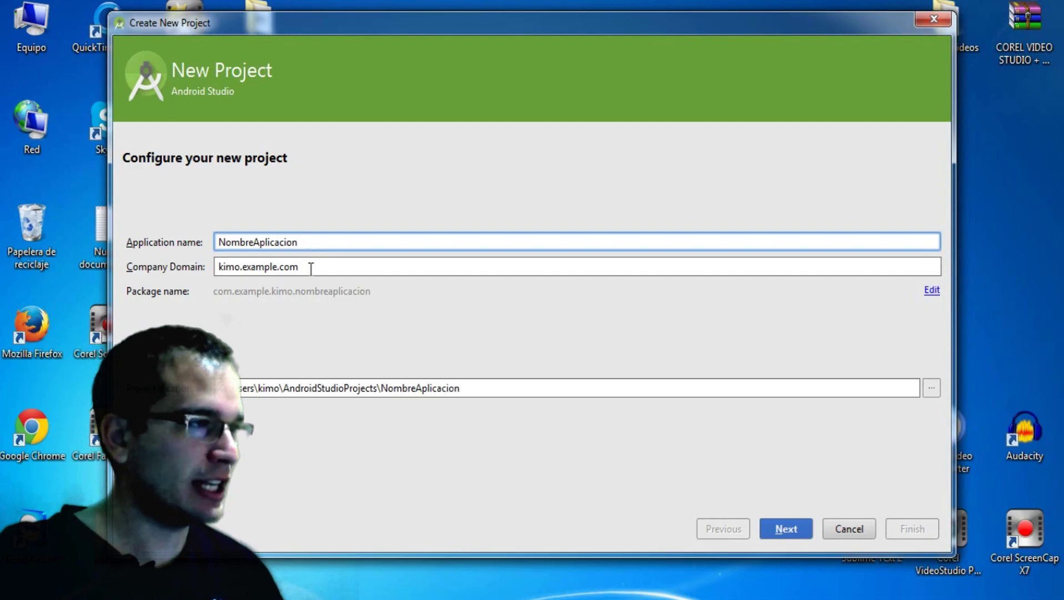
Step: Set the project's company domain to jotajotavm.android.aplicacion and continue to the target device settings
click(311, 273)
drag(310, 272, 216, 266)
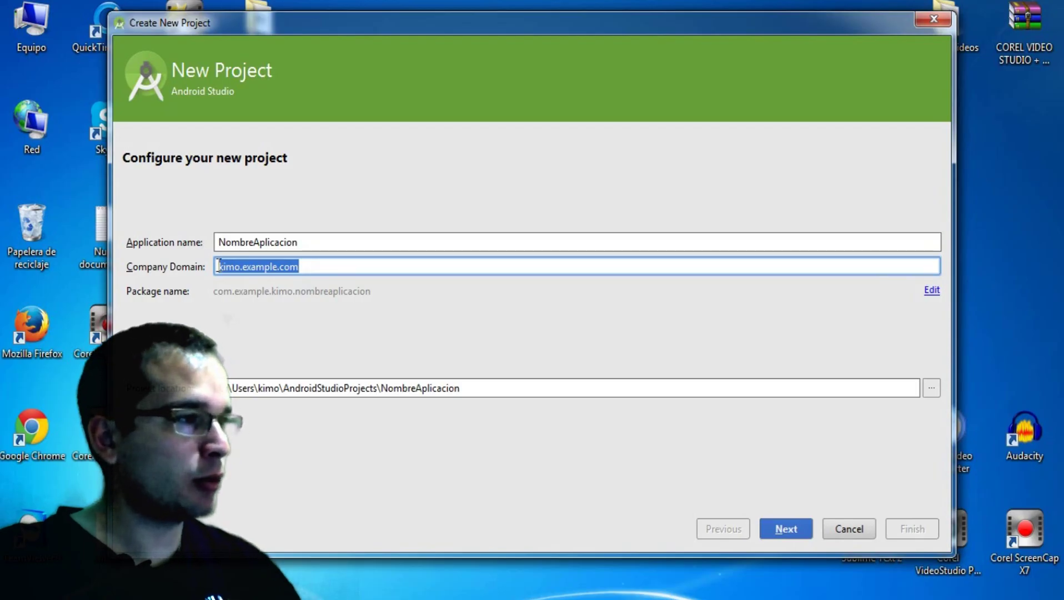
key(BackSpace)
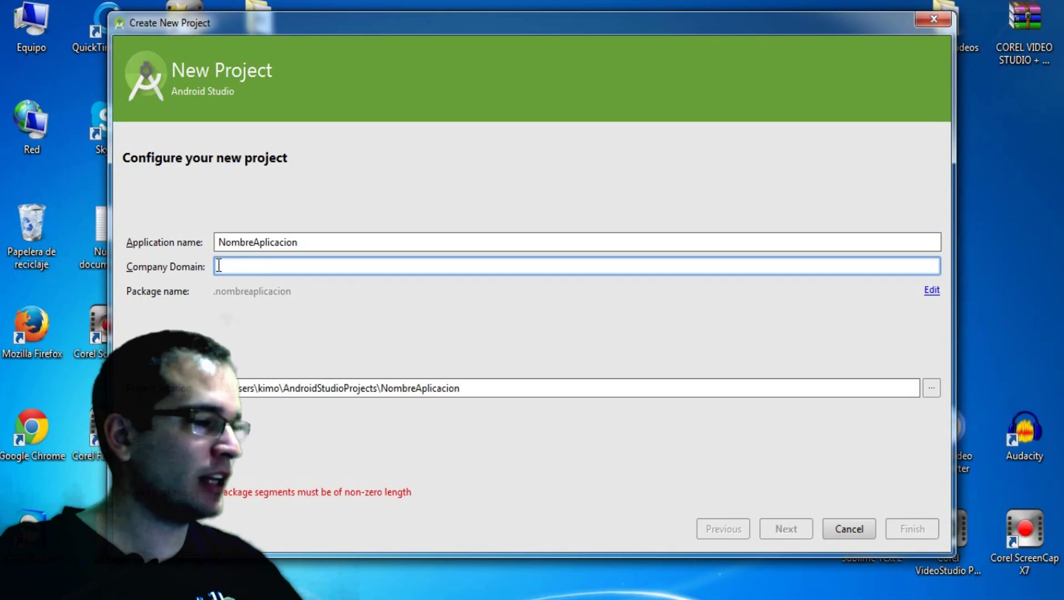
text(jotajotav)
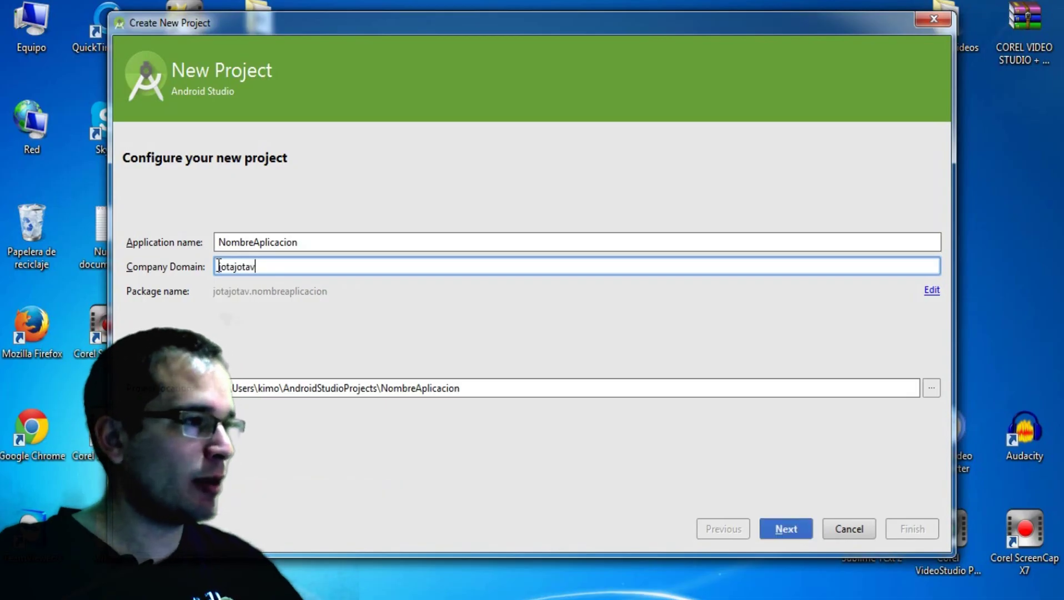
text(m.android.aplicacion)
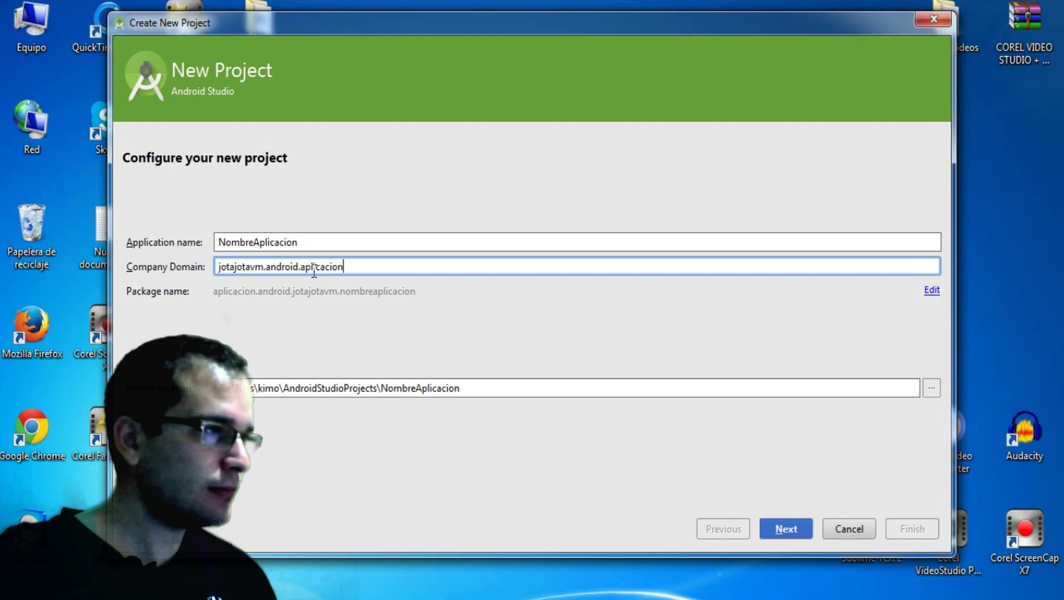
drag(351, 265, 246, 255)
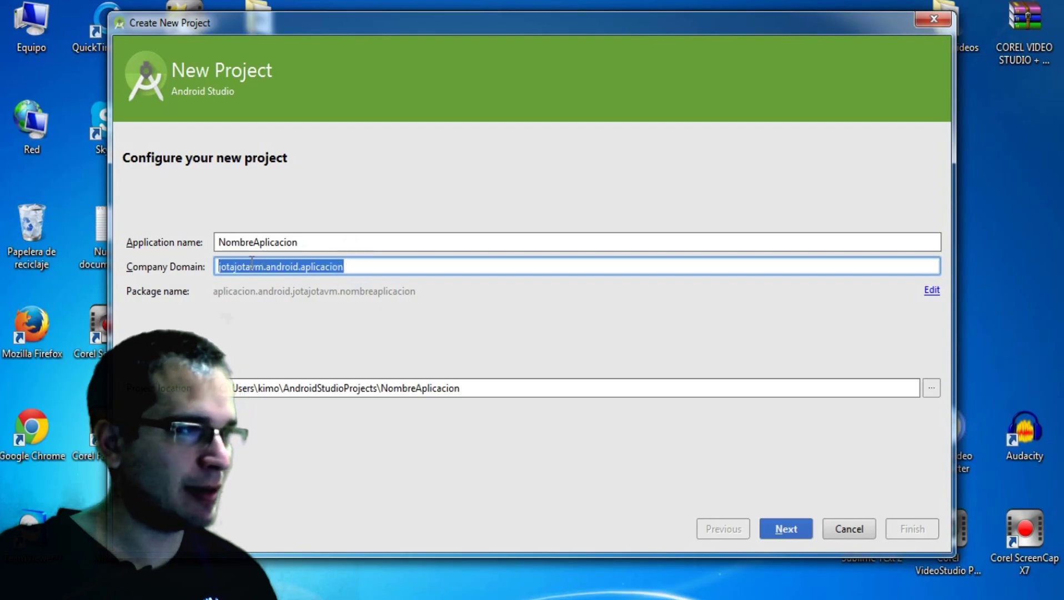
click(270, 268)
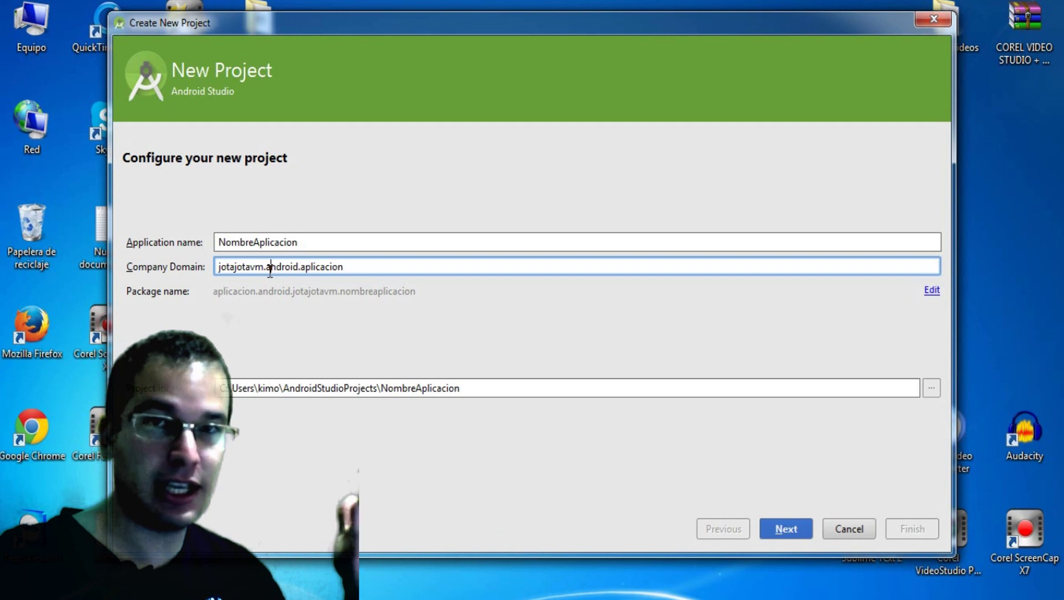
drag(263, 268, 246, 268)
double_click(246, 267)
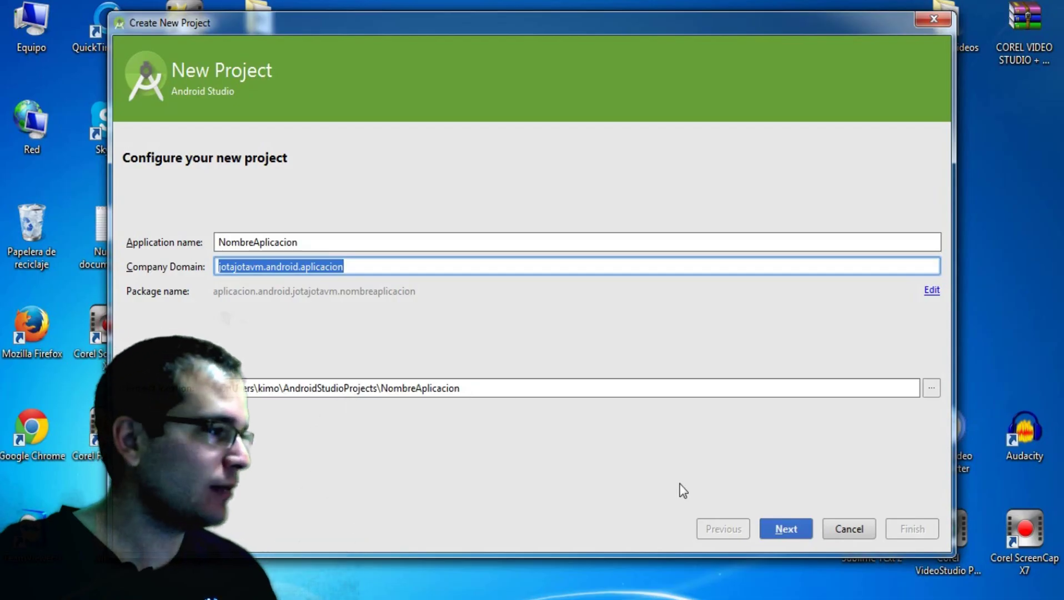
click(774, 535)
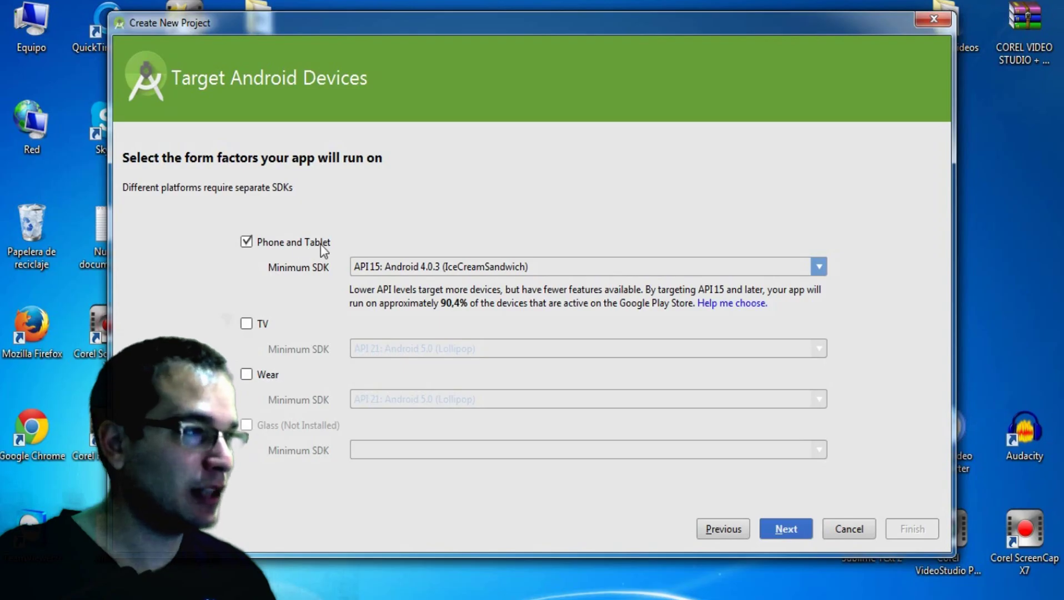
Step: Review the minimum SDK choices and the API version distribution, and accept API 15: Android 4.0.3 (IceCreamSandwich) for Phone and Tablet
click(453, 266)
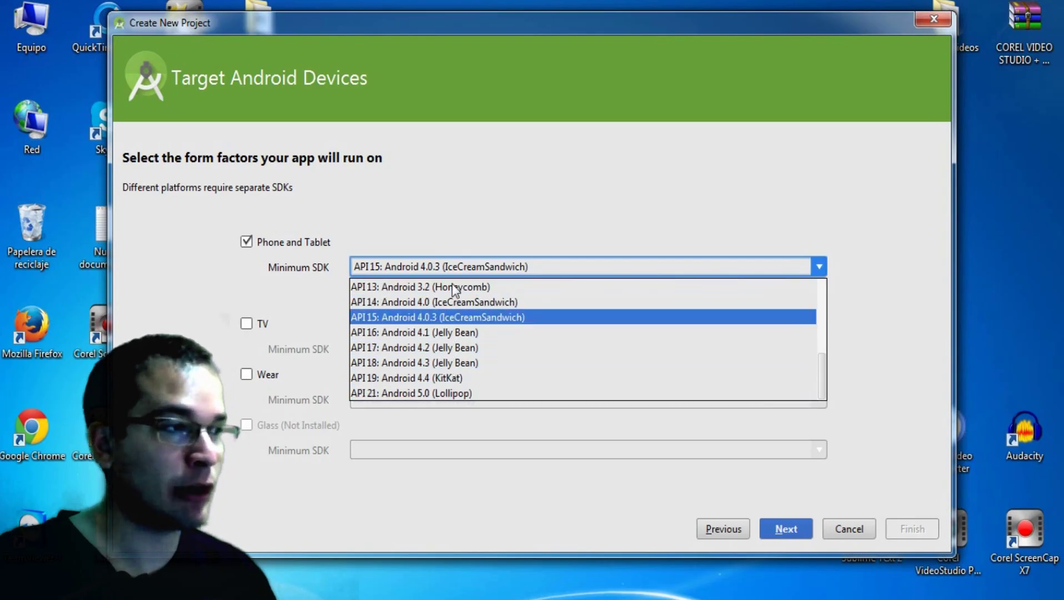
click(459, 200)
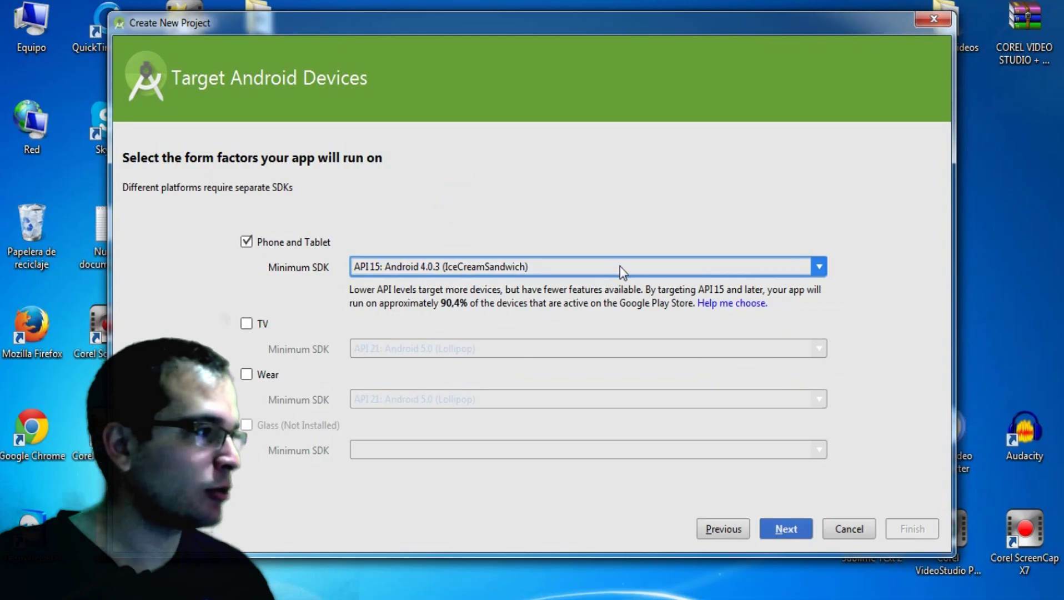
click(718, 305)
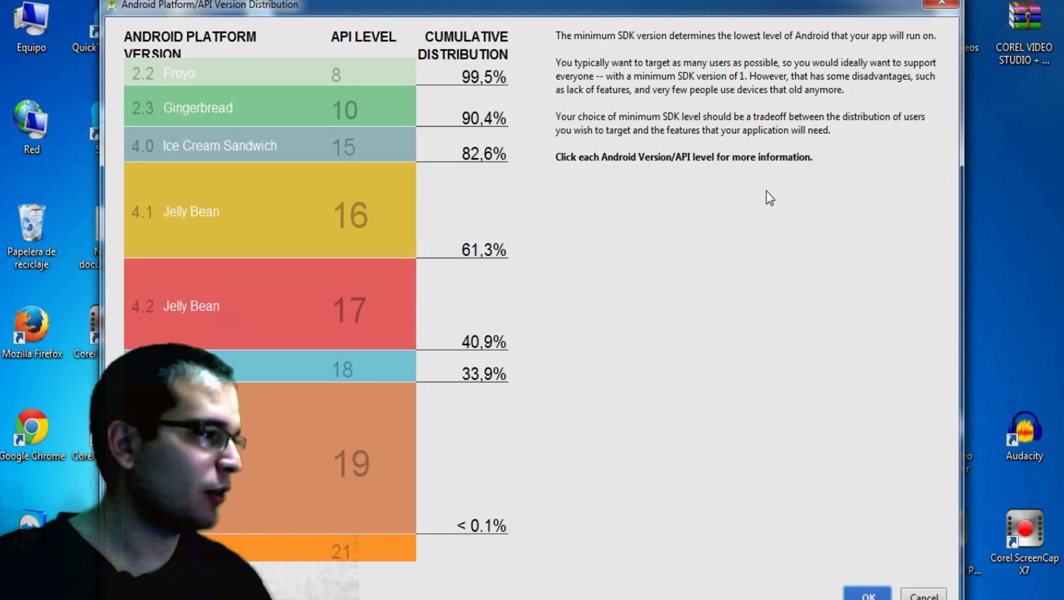
click(868, 593)
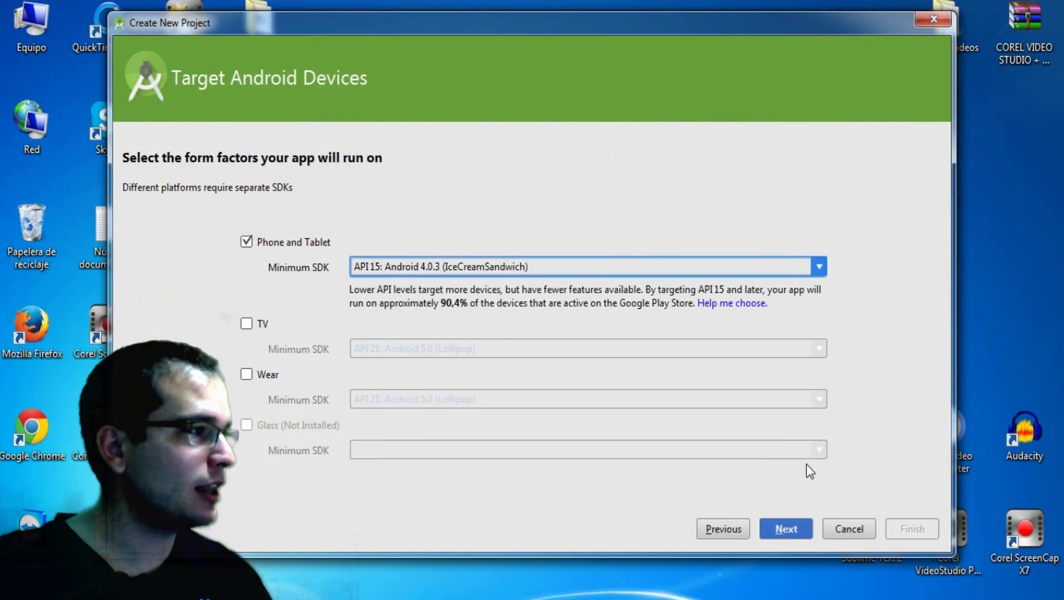
click(473, 265)
click(473, 265)
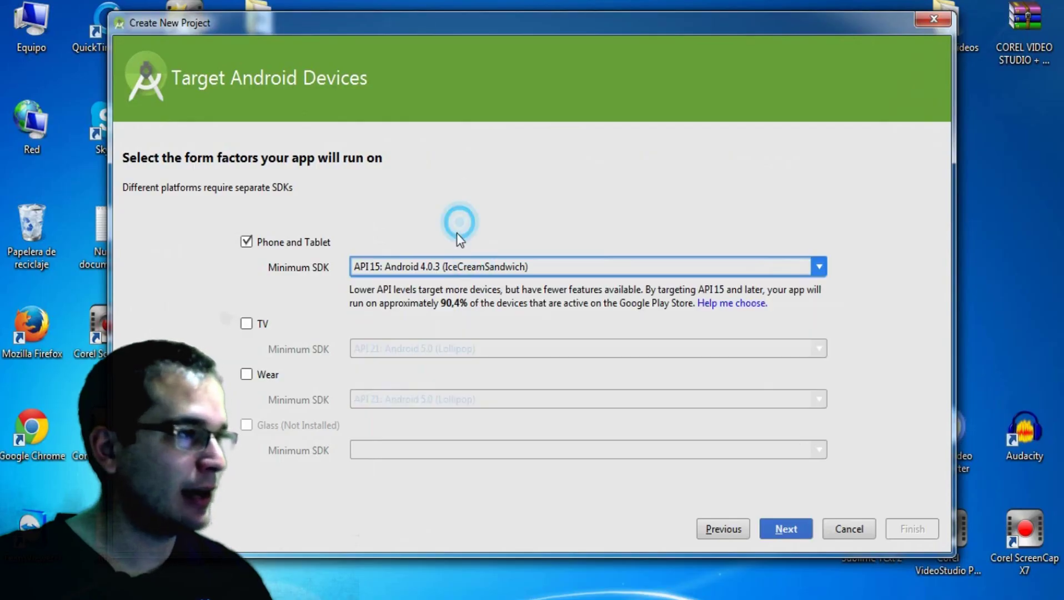
click(789, 529)
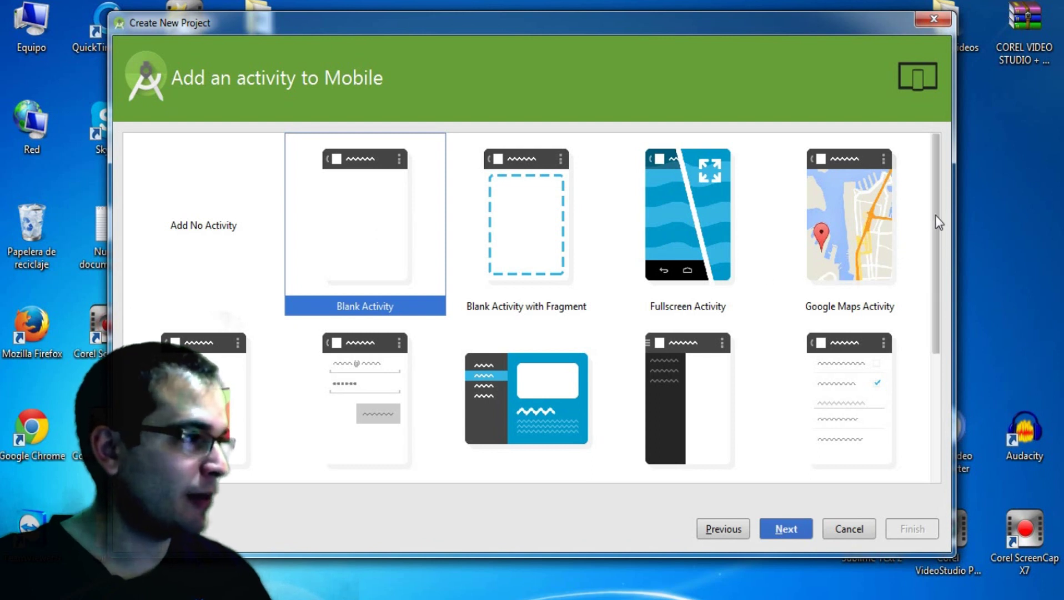
Step: Add a Blank Activity with the default names MainActivity, activity_main and menu_main, and finish creating the project
drag(937, 214, 941, 189)
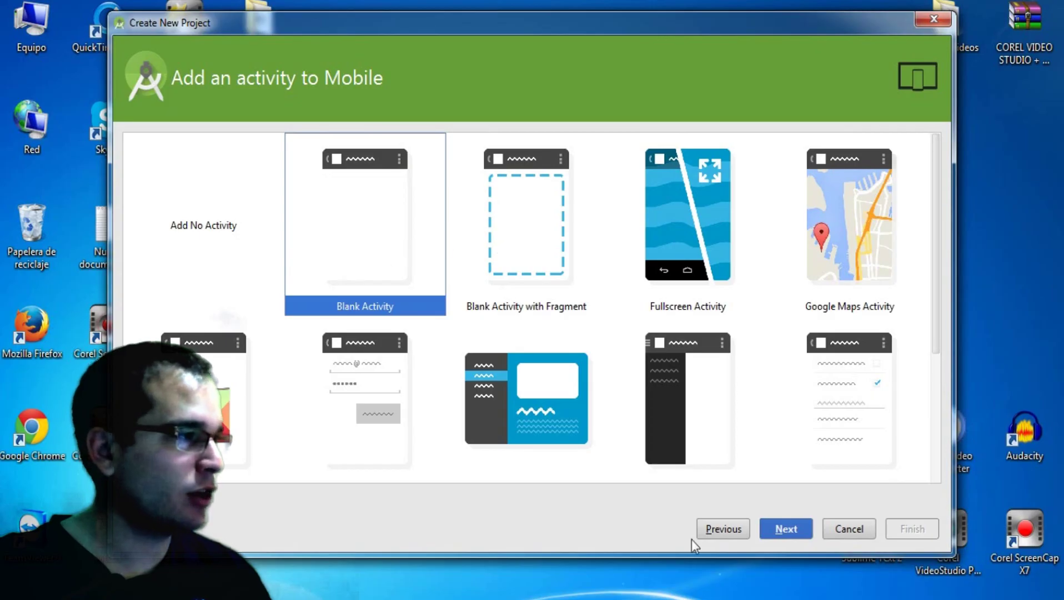
click(795, 532)
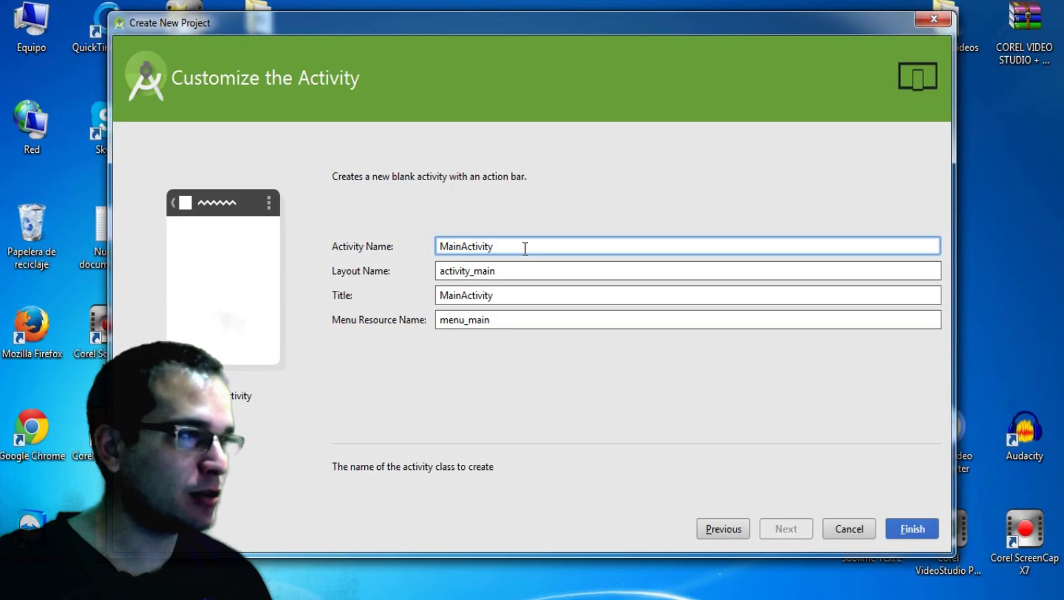
double_click(505, 247)
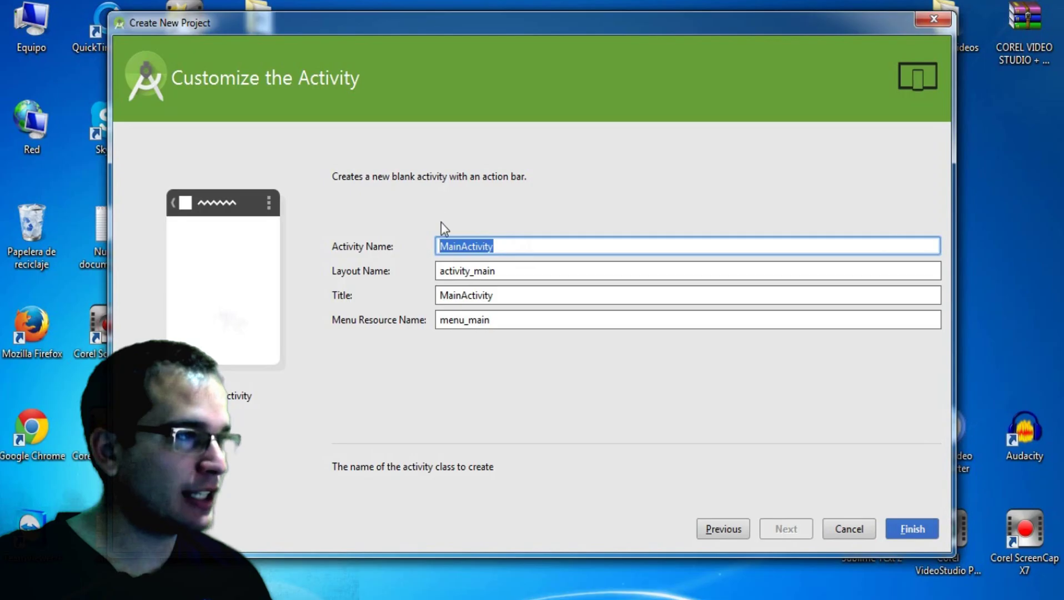
click(506, 244)
double_click(506, 245)
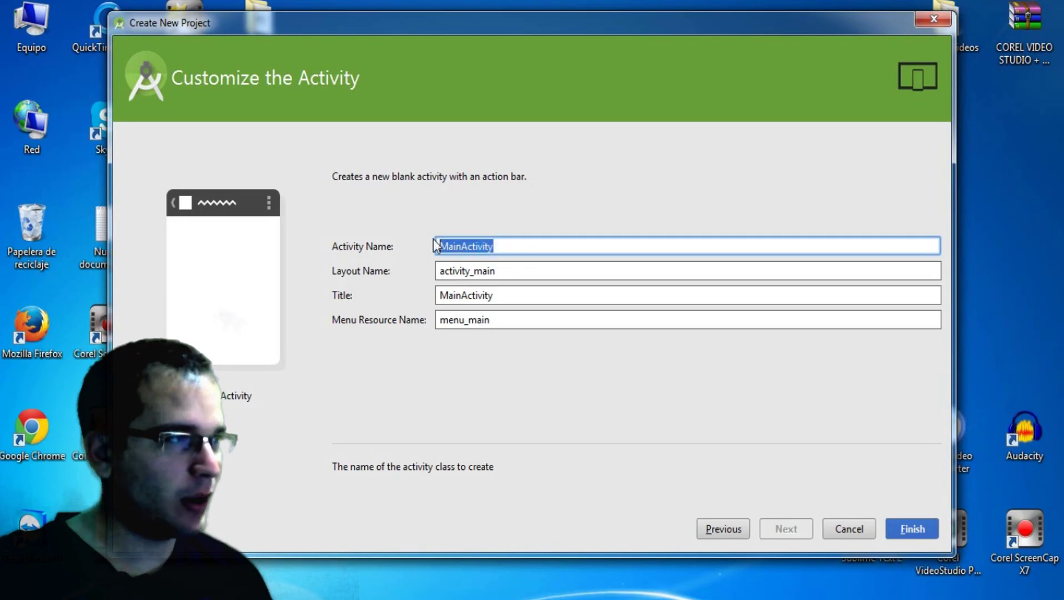
click(502, 245)
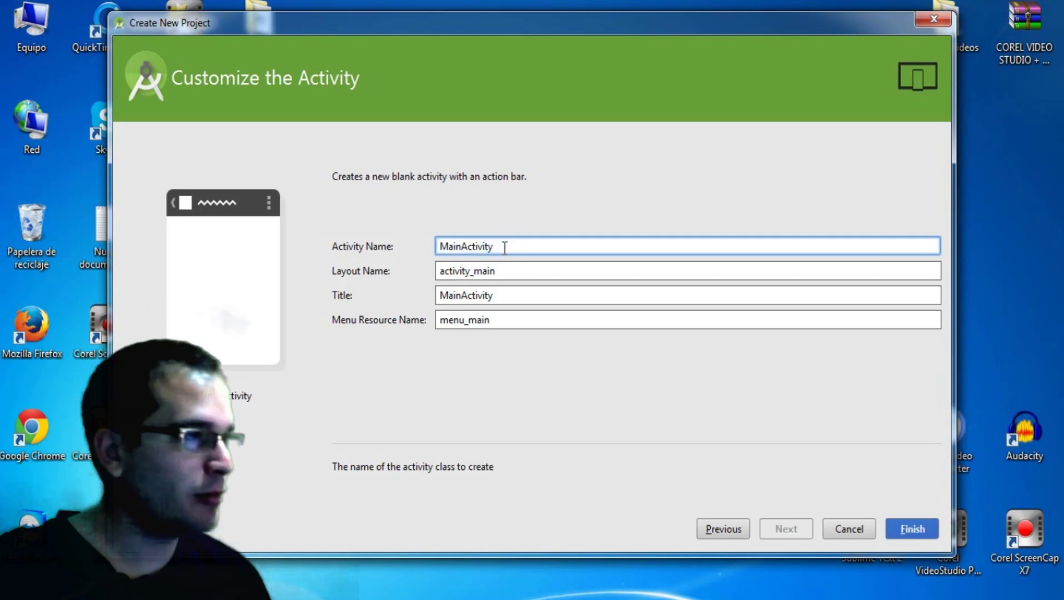
click(500, 295)
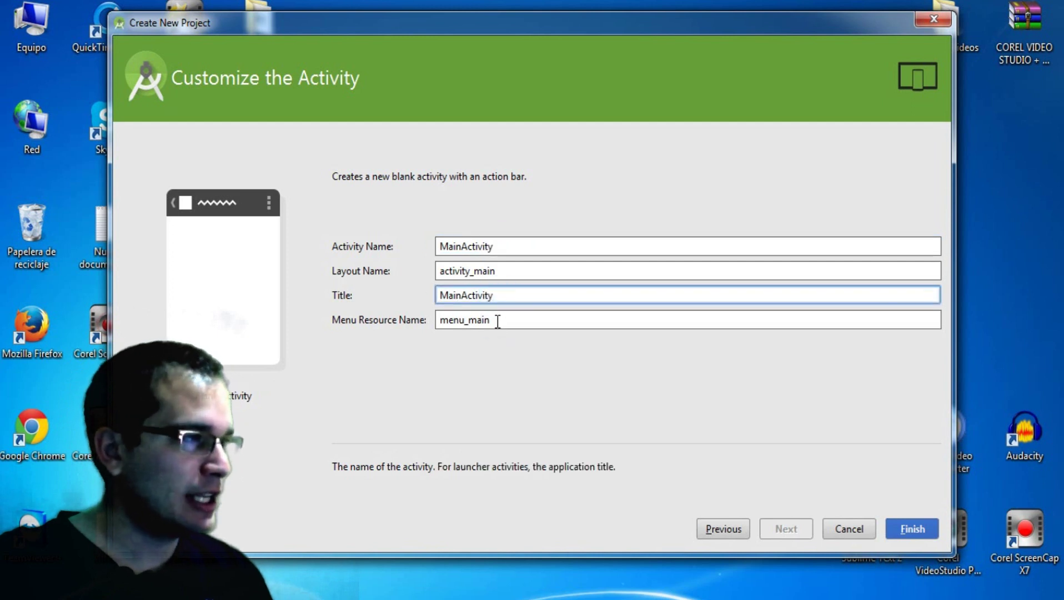
click(497, 320)
click(503, 271)
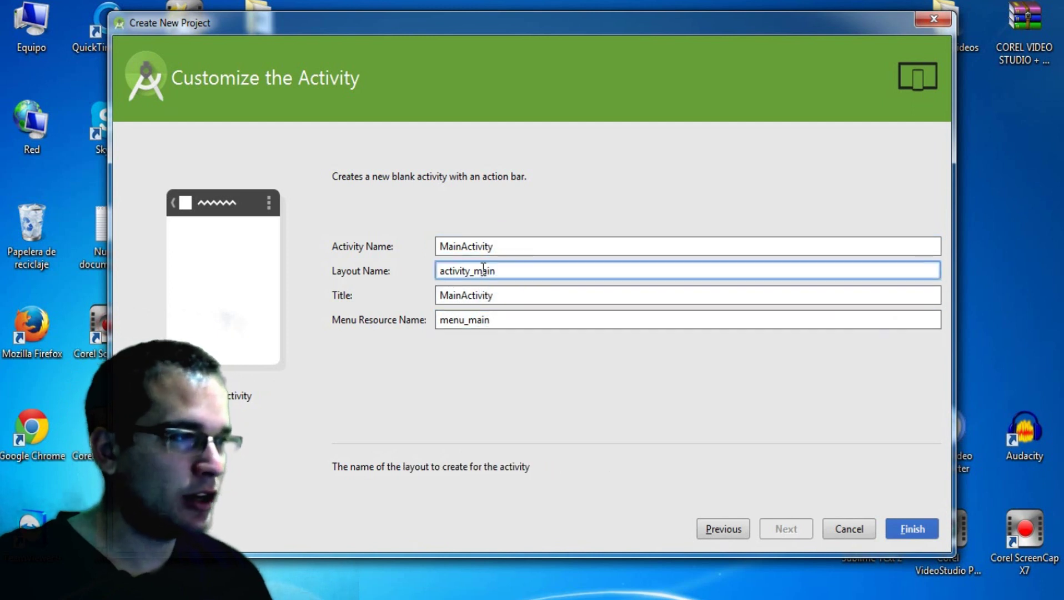
click(905, 527)
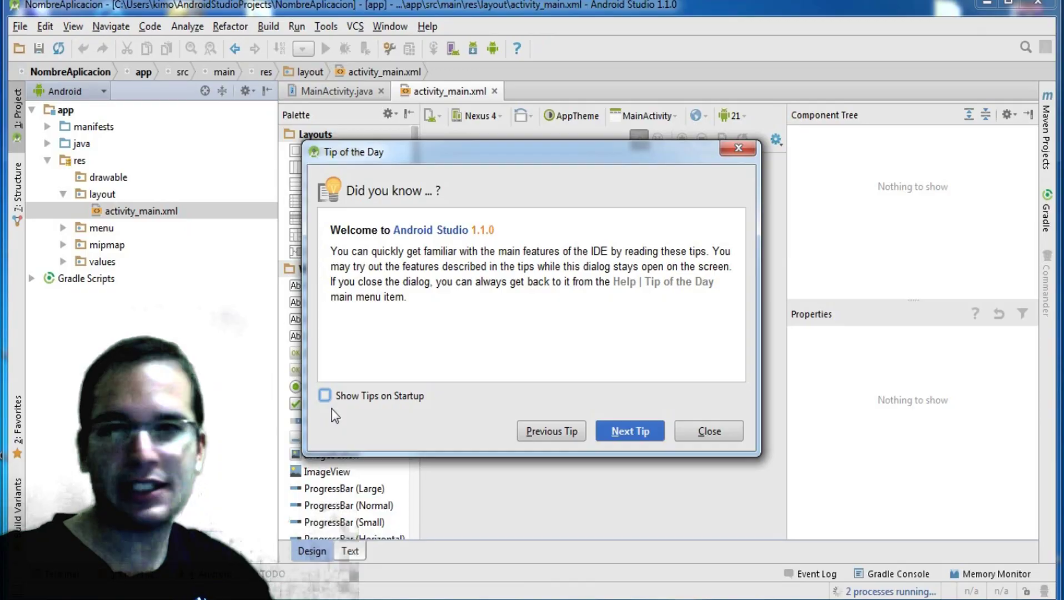
Step: Turn off showing tips on startup and close the Tip of the Day dialog
click(328, 398)
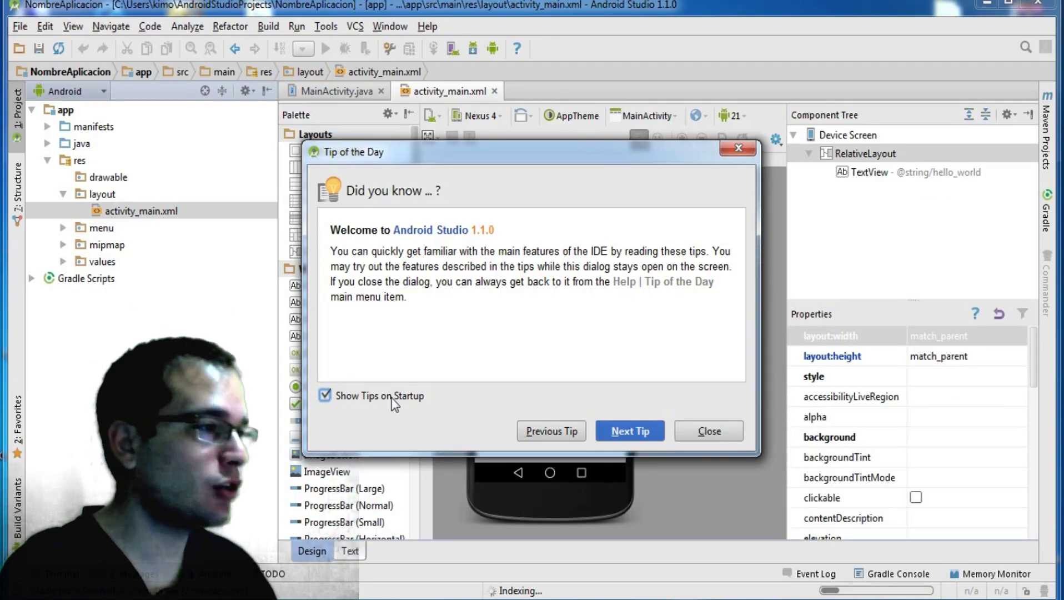
click(325, 395)
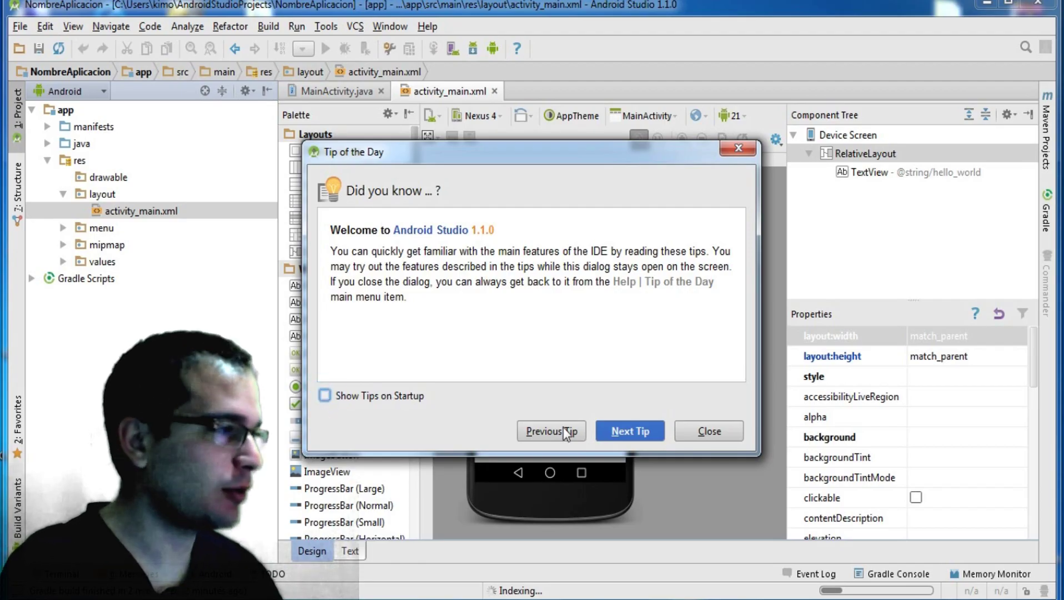
click(703, 436)
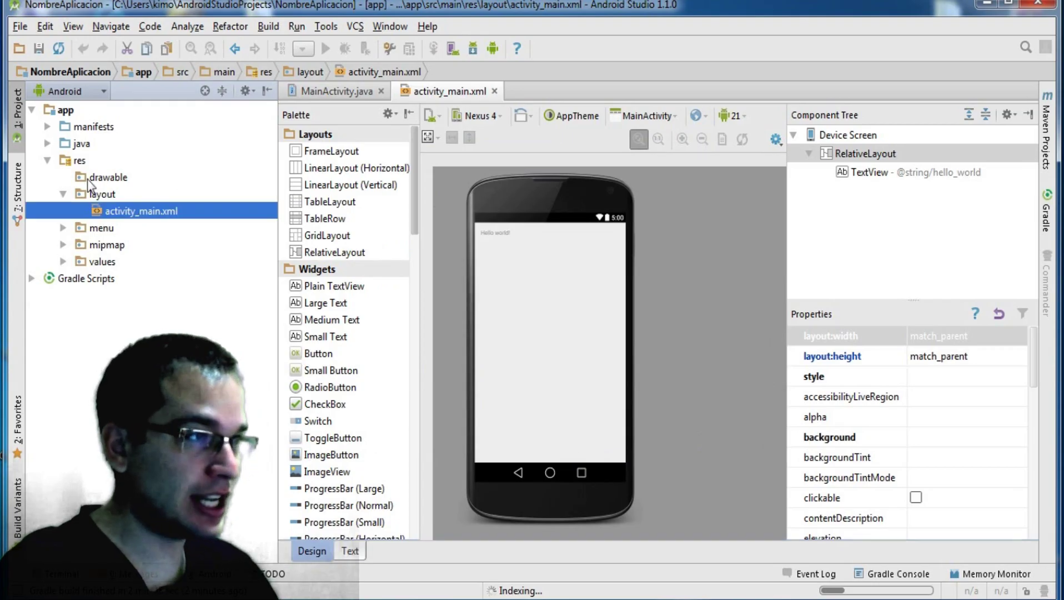
Step: Expand the java and manifests folders in the project tree, and look through the palette of layouts, widgets and text fields
click(48, 143)
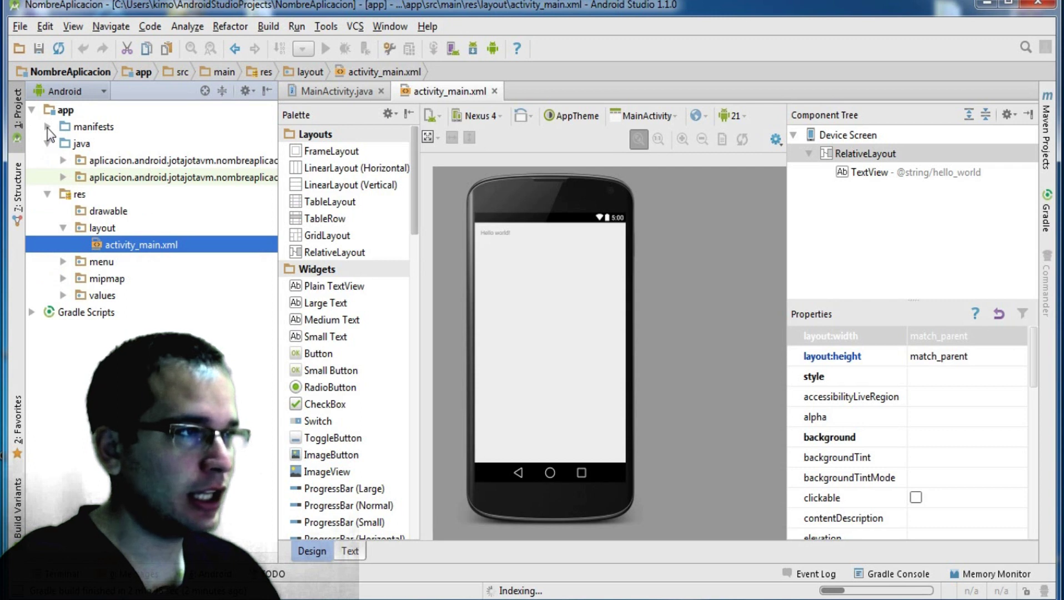
click(47, 127)
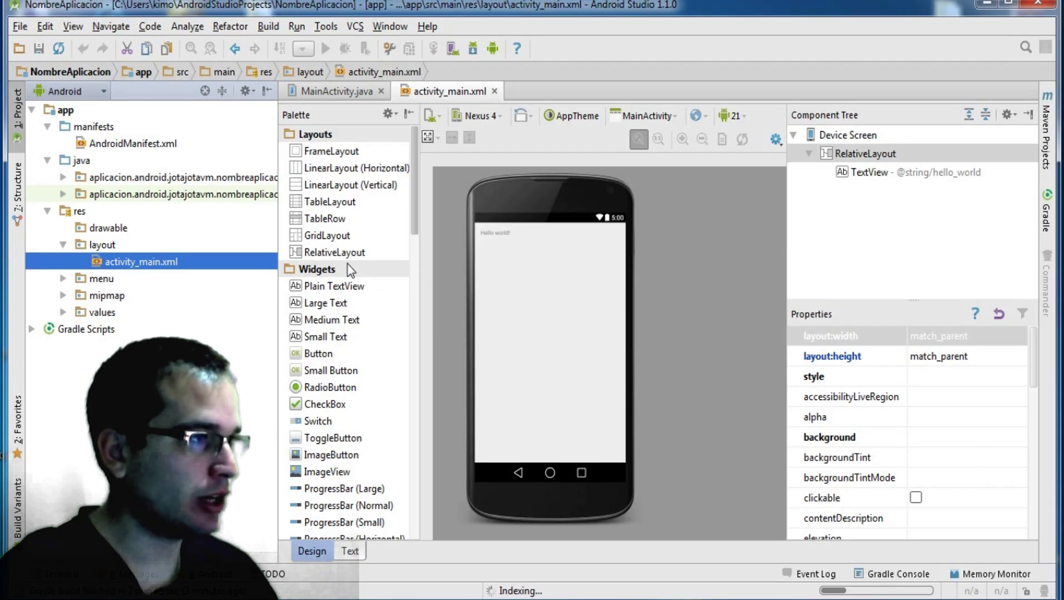
drag(417, 204, 413, 288)
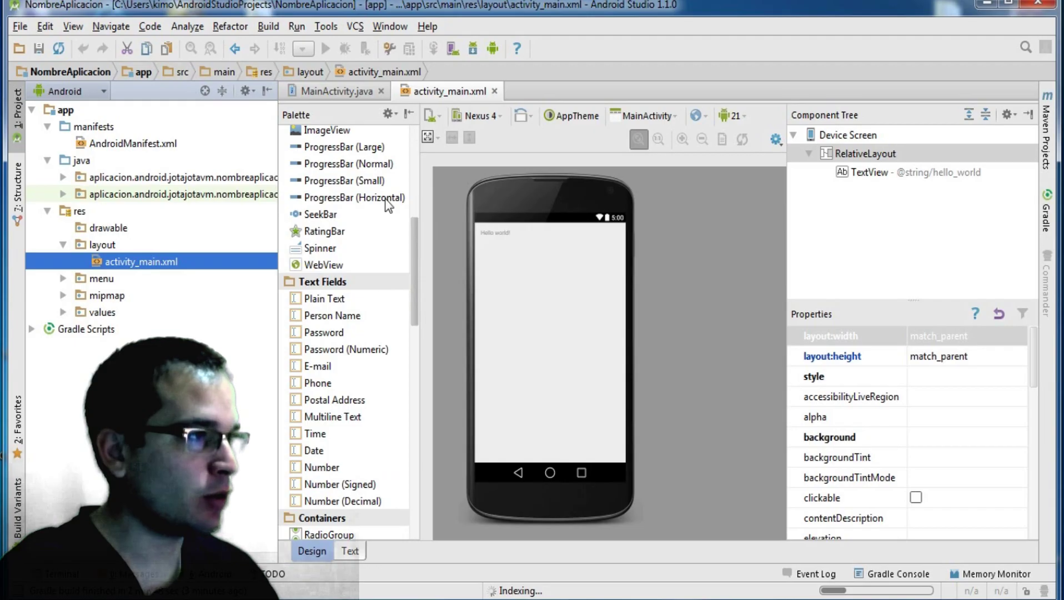
Step: Examine activity_main.xml as XML code and as a visual design, view the MainActivity.java source, and return to the layout design
click(342, 551)
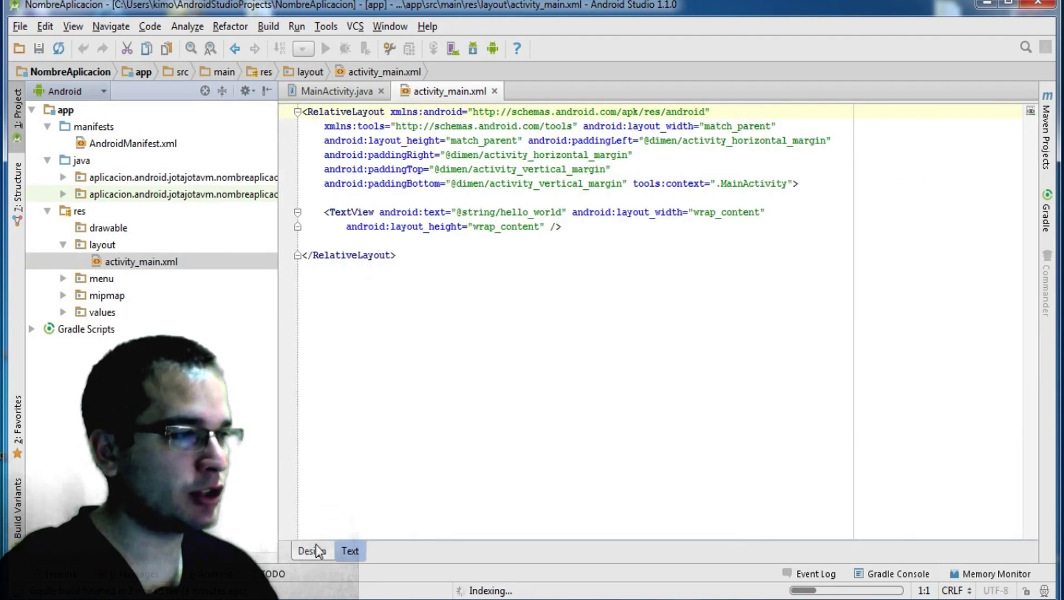
click(320, 550)
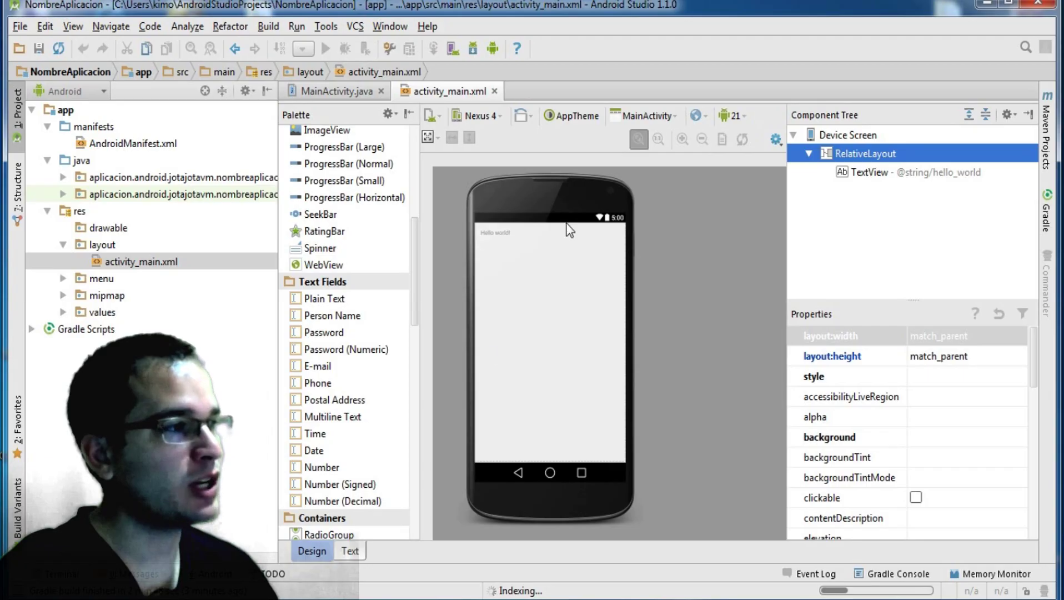
click(744, 118)
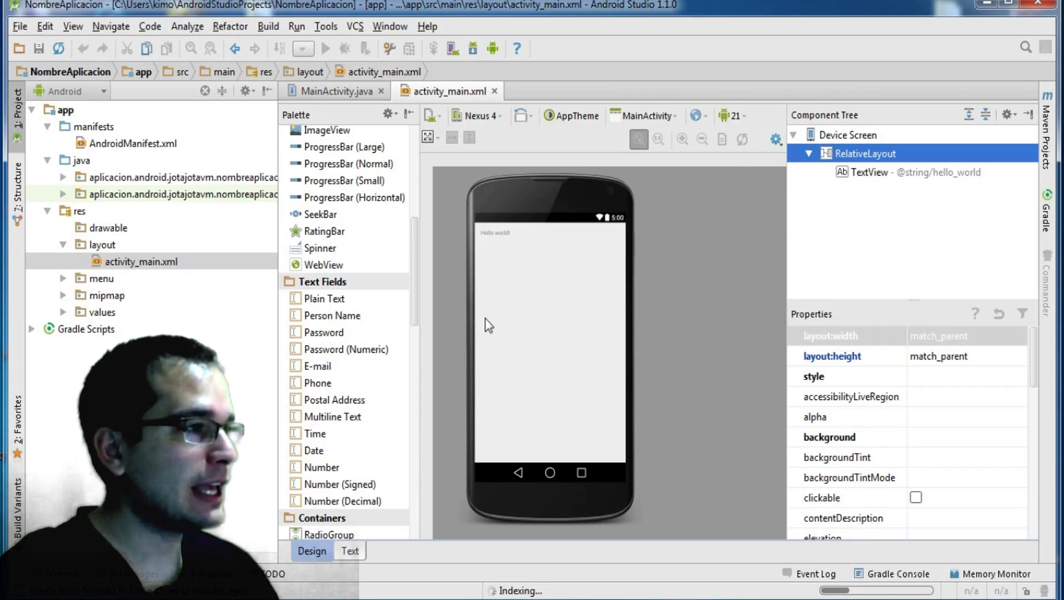
click(325, 92)
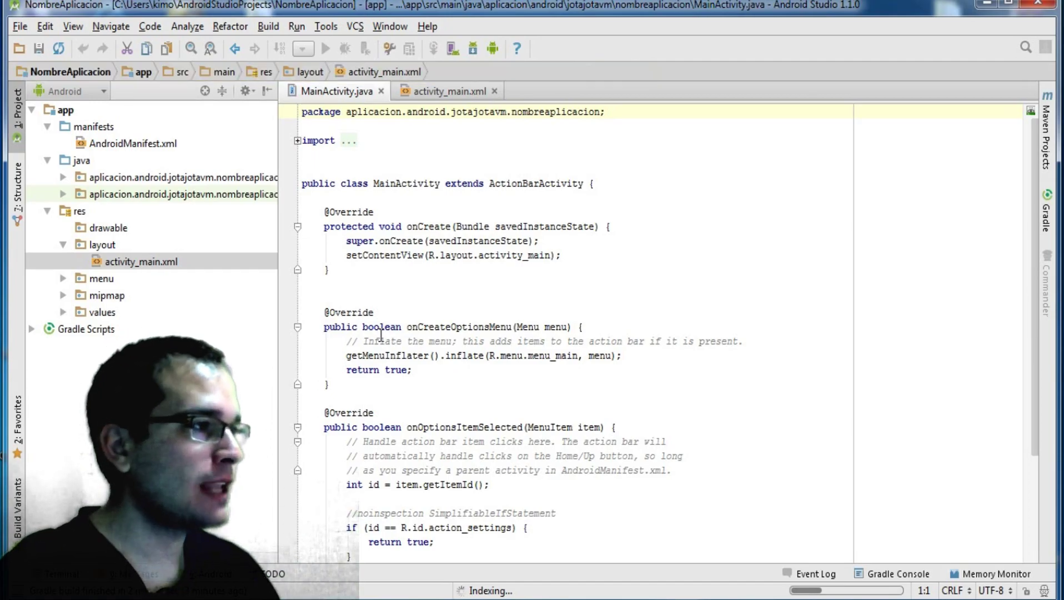
click(422, 94)
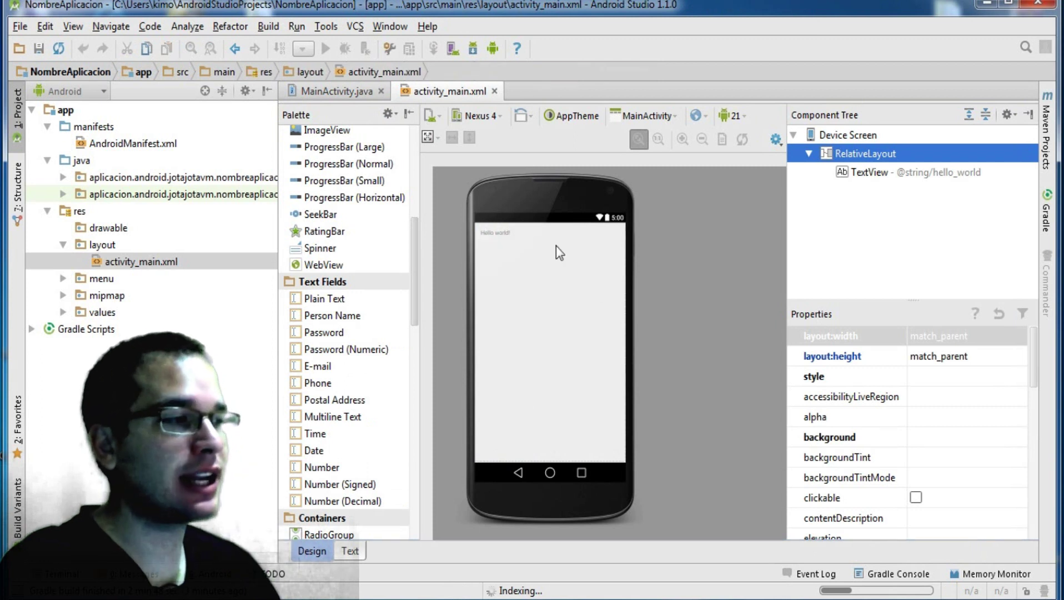